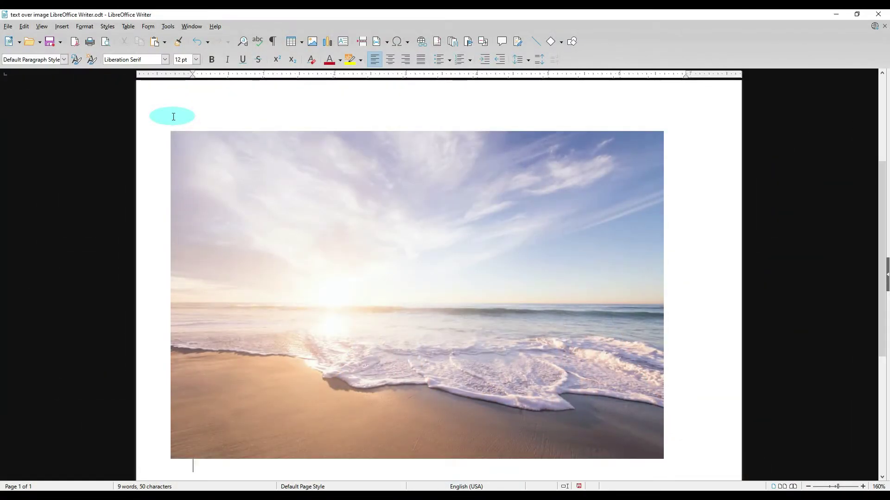
- Draw an empty text box across the upper part of the beach photo
left_click(58, 27)
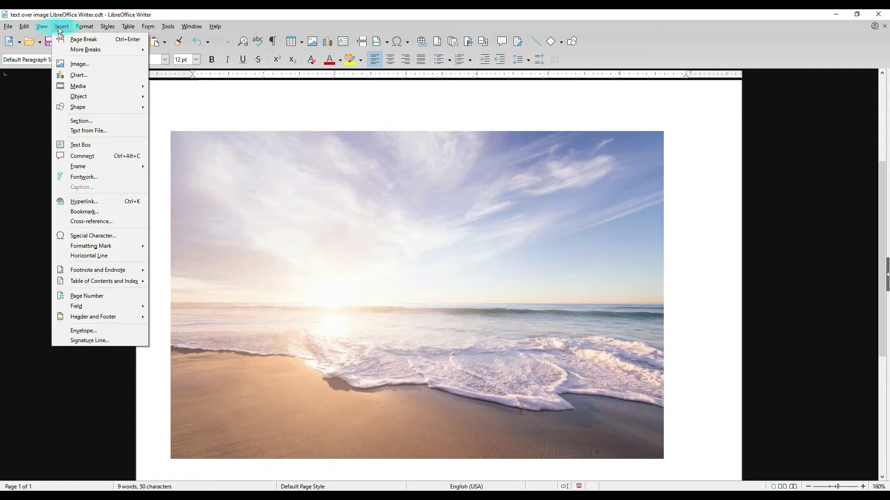
left_click(303, 21)
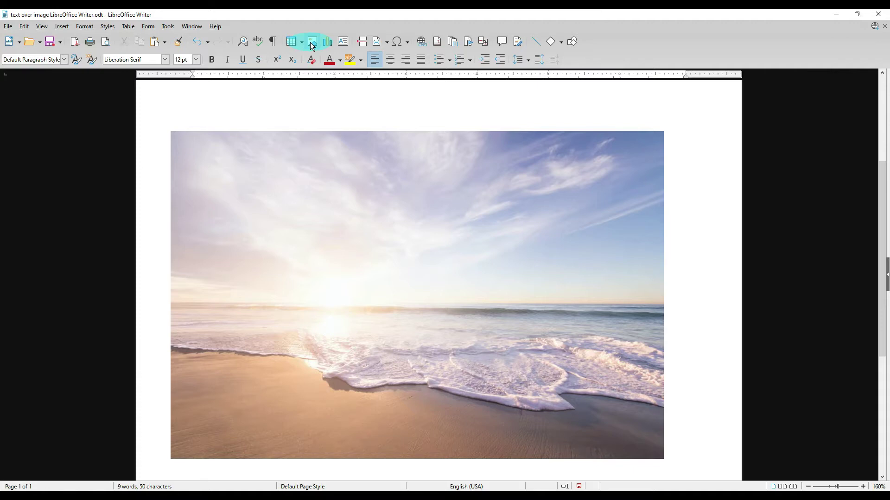
left_click(58, 27)
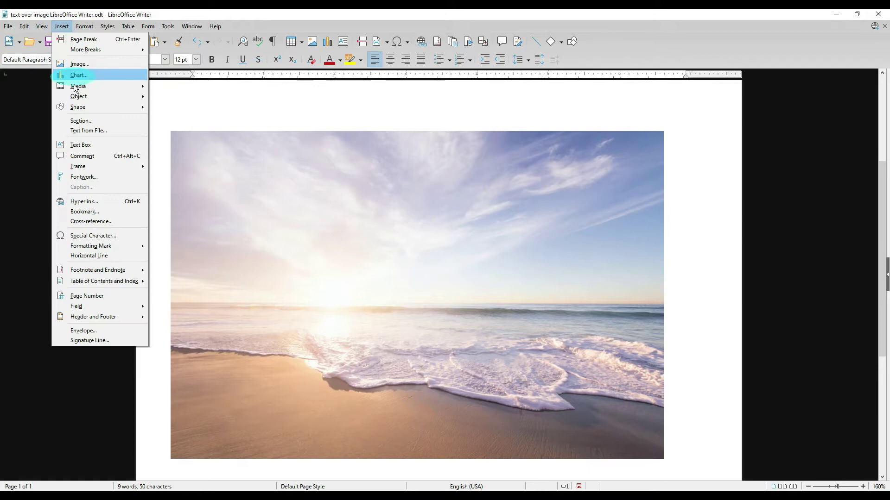
left_click(311, 16)
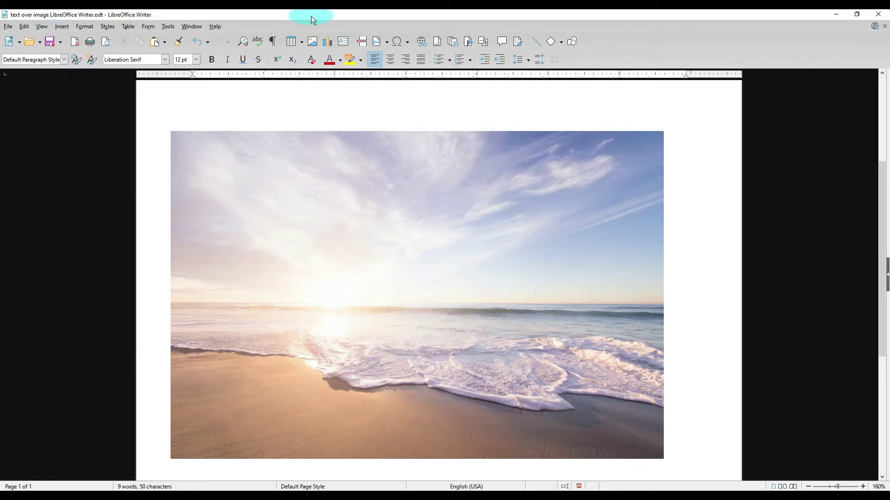
left_click(343, 44)
mouse_move(202, 161)
left_mouse_down()
mouse_move(204, 190)
mouse_move(476, 234)
mouse_move(591, 227)
left_mouse_up()
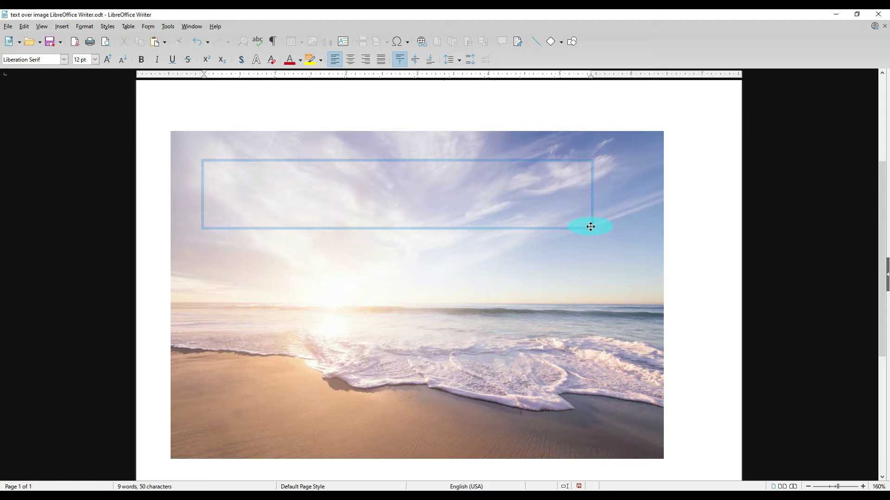
- Type 'Good morning!!' in the text box and enlarge it to 24 pt
type("Good morning!!")
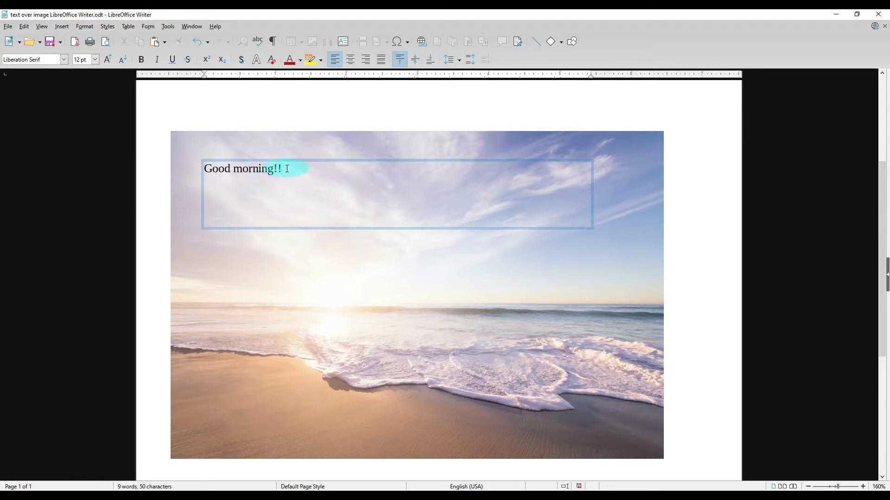
left_click_drag(287, 169, 189, 167)
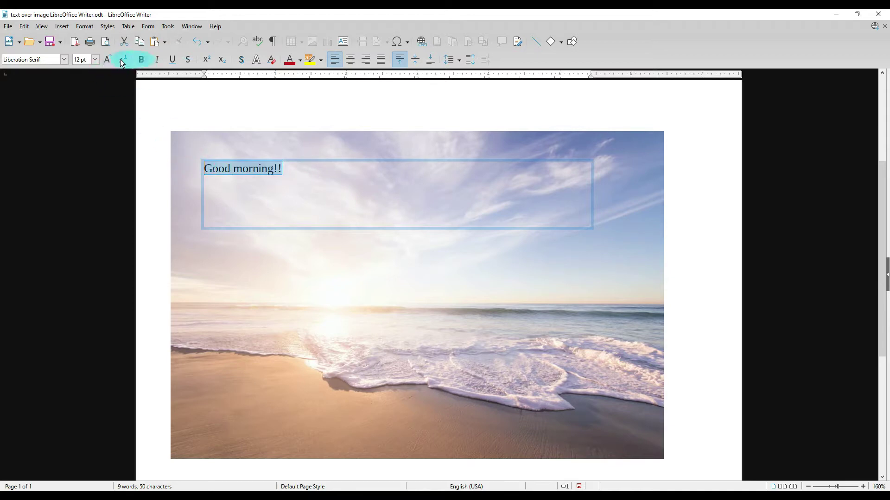
left_click(109, 57)
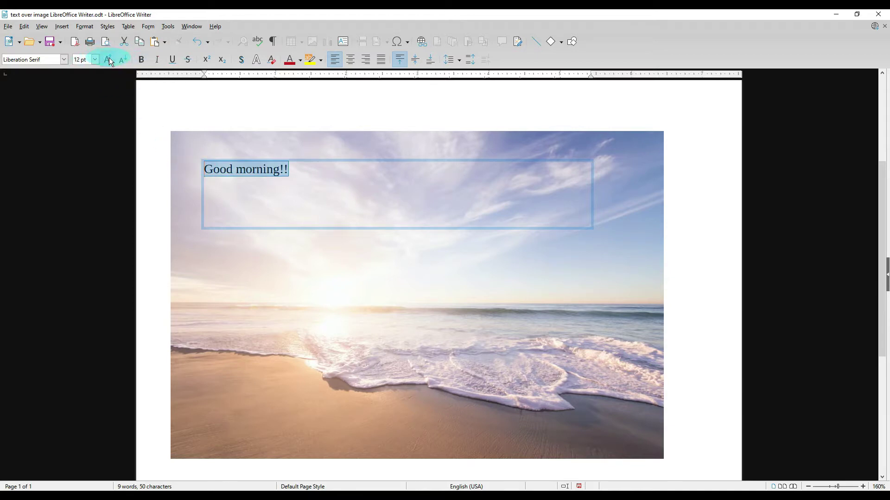
left_click(109, 59)
left_click(108, 58)
left_click(109, 59)
left_click(108, 58)
left_click(108, 58)
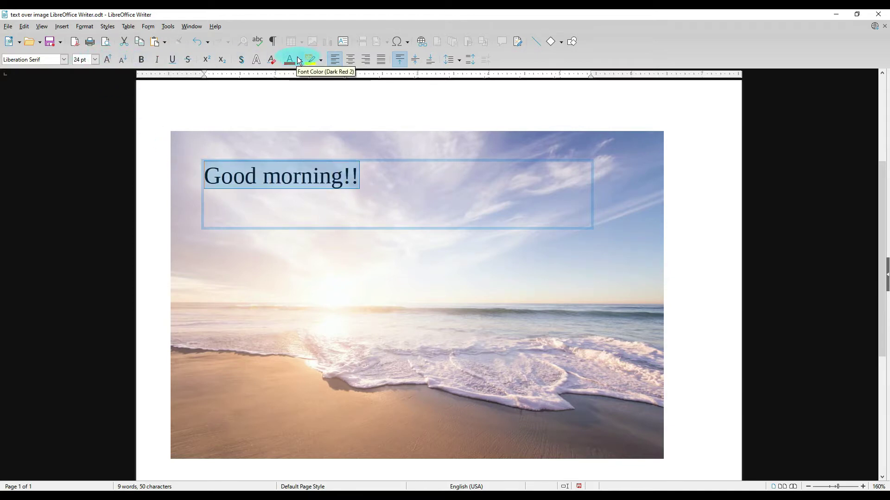
- Make the text Light Blue 1, bold and shadowed, centred horizontally and vertically
left_click(300, 60)
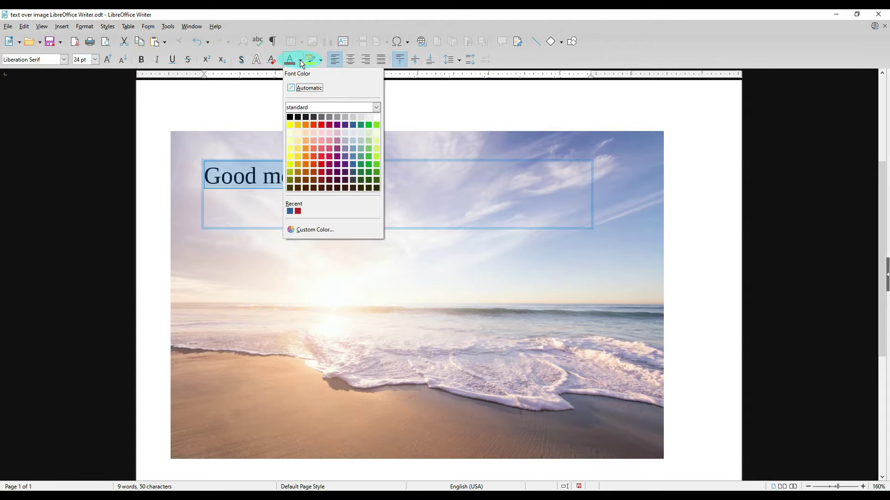
left_click(352, 160)
left_click(141, 60)
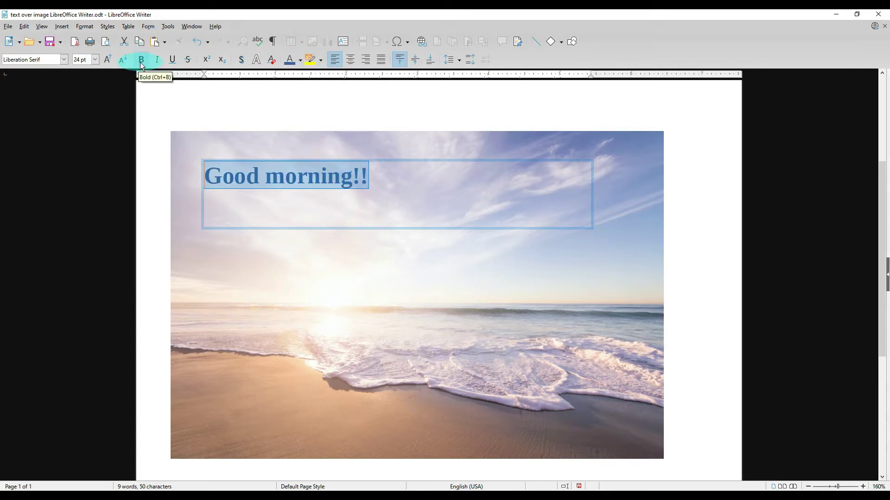
left_click(242, 59)
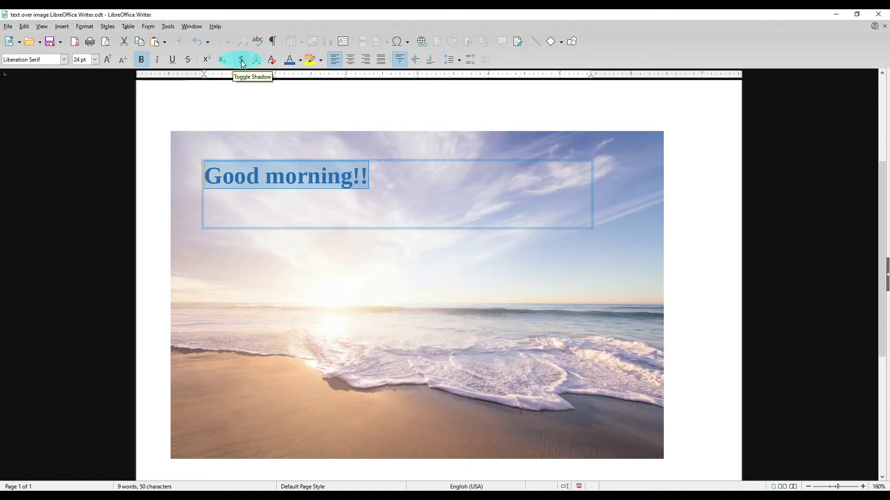
left_click(242, 59)
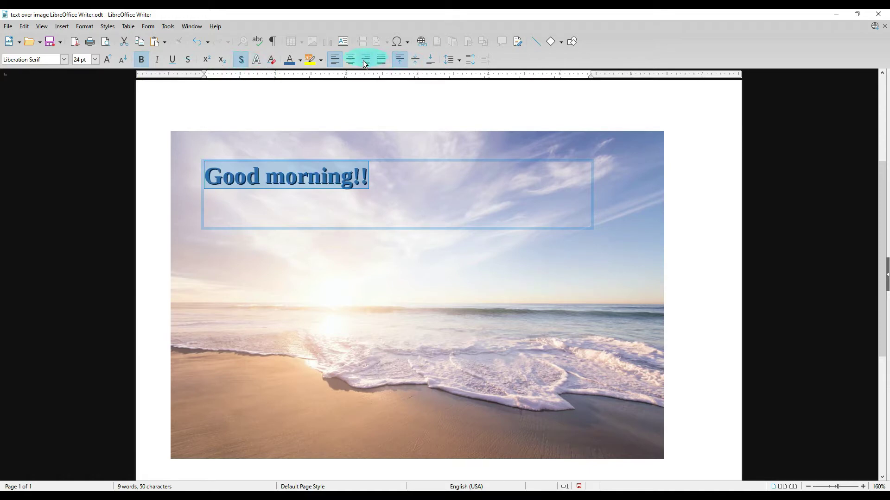
left_click(350, 60)
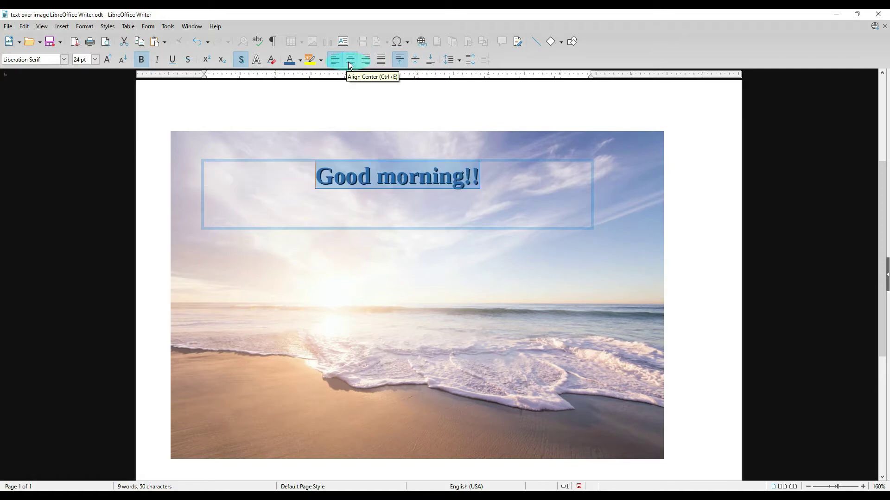
left_click(415, 60)
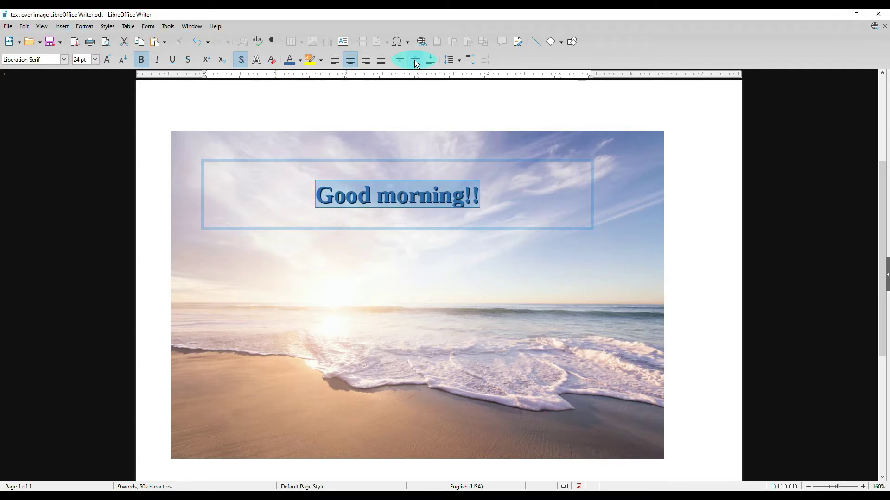
- Align the Good morning!! text box Centered and Center on the photo, then deselect it
left_click(388, 160)
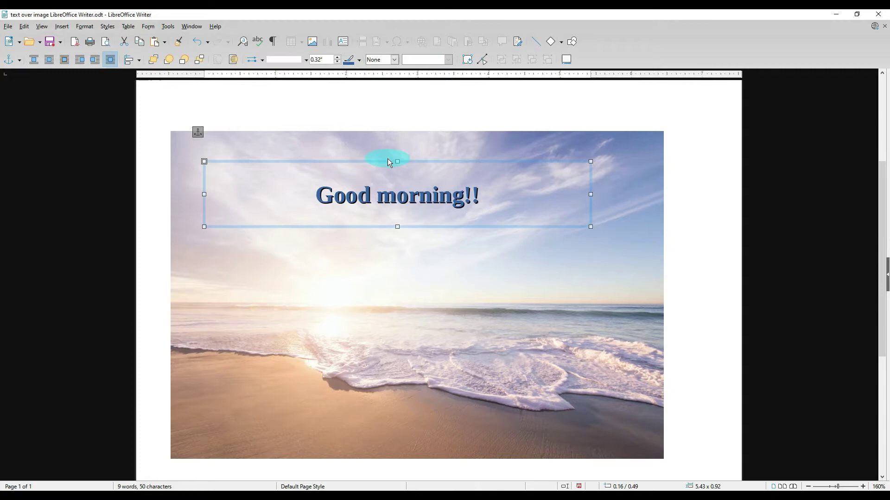
left_click(139, 61)
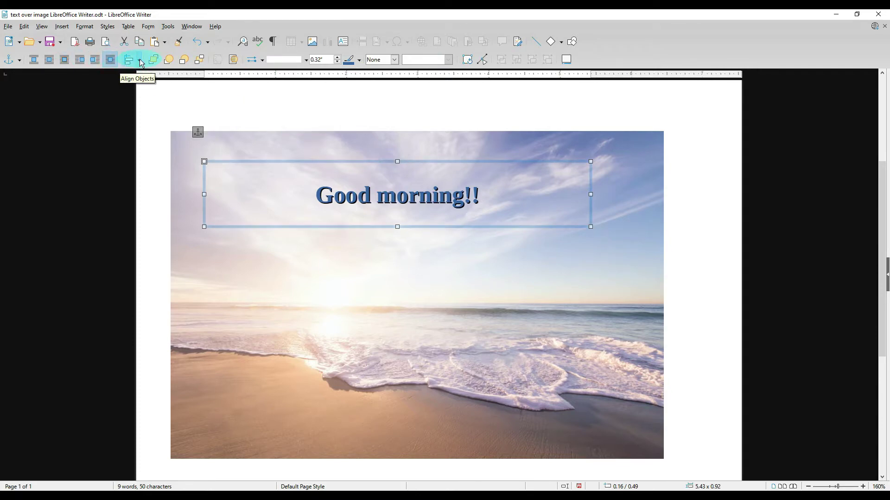
left_click(139, 59)
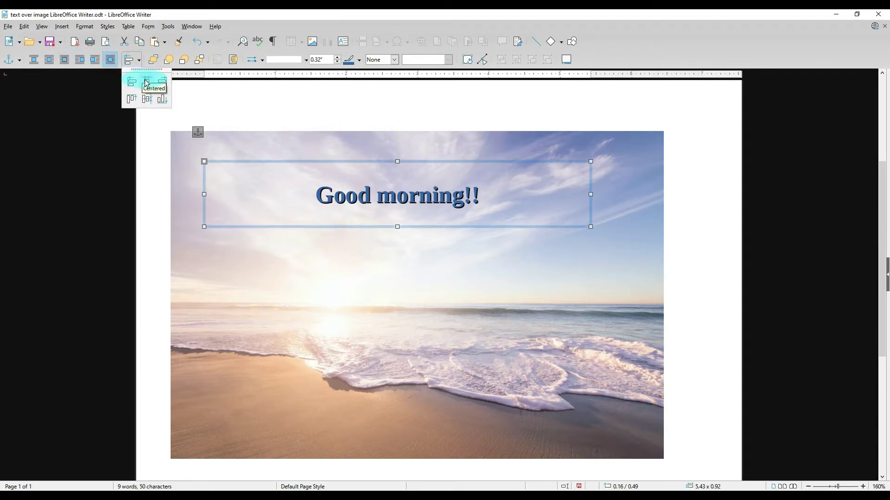
left_click(147, 82)
left_click(138, 59)
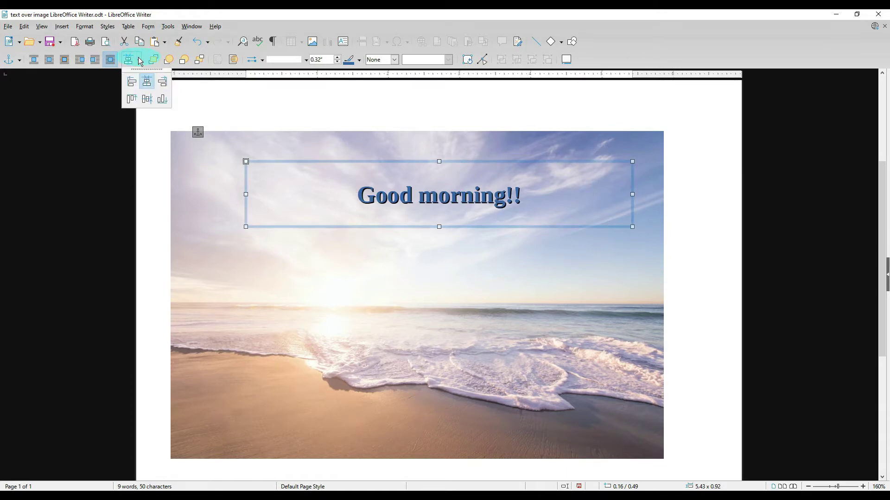
left_click(147, 101)
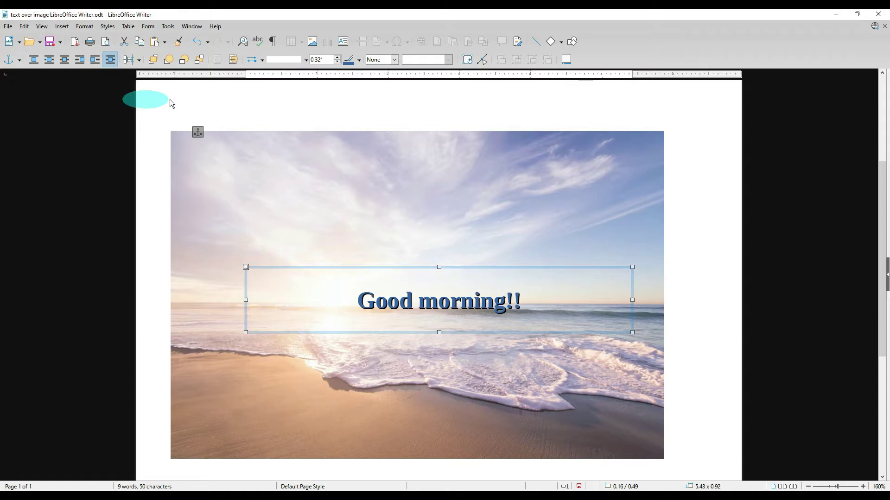
left_click(684, 243)
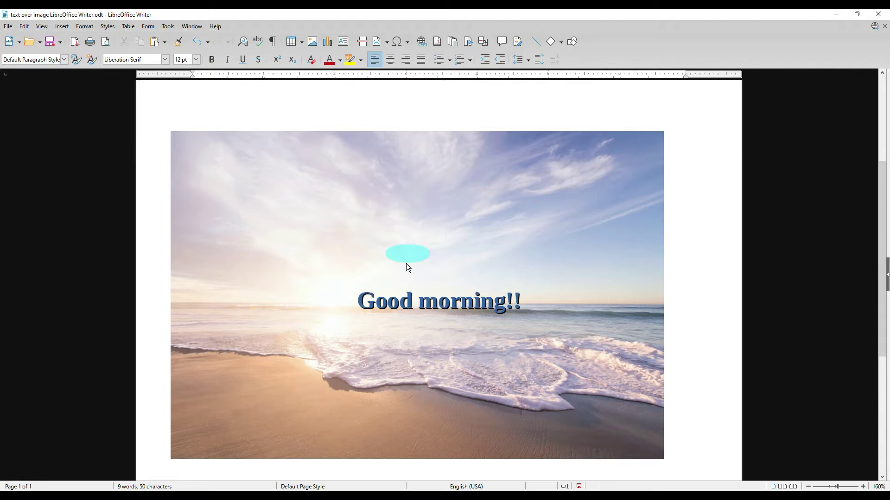
- Select the Good morning!! text box and delete it
left_click(421, 300)
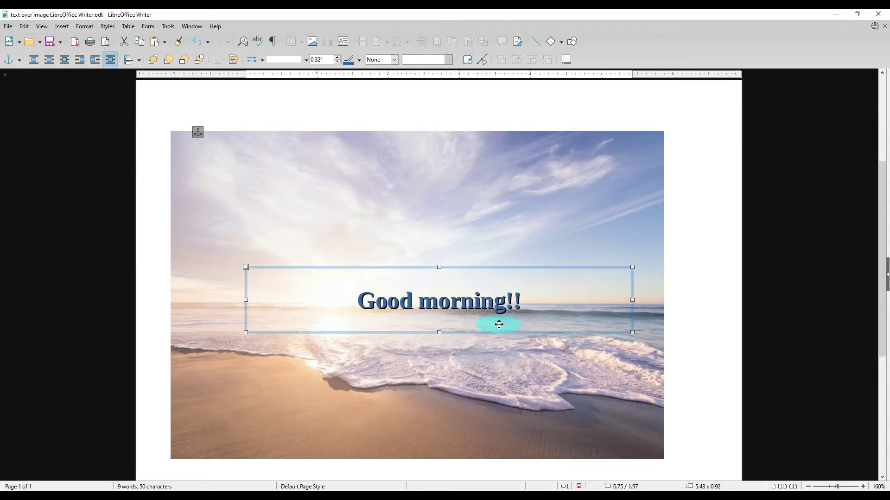
key("Delete")
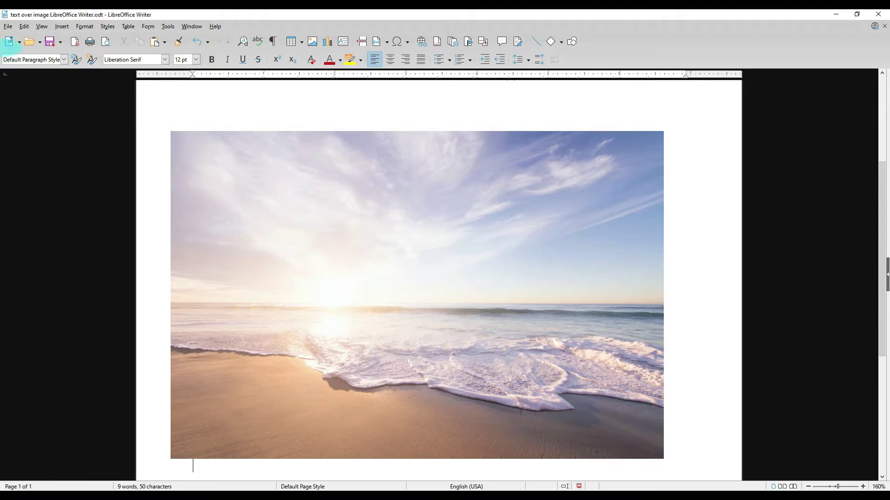
- Pick the Freeform Line shape tool with a continuous line style and 0.26" width
left_click(62, 26)
mouse_move(83, 107)
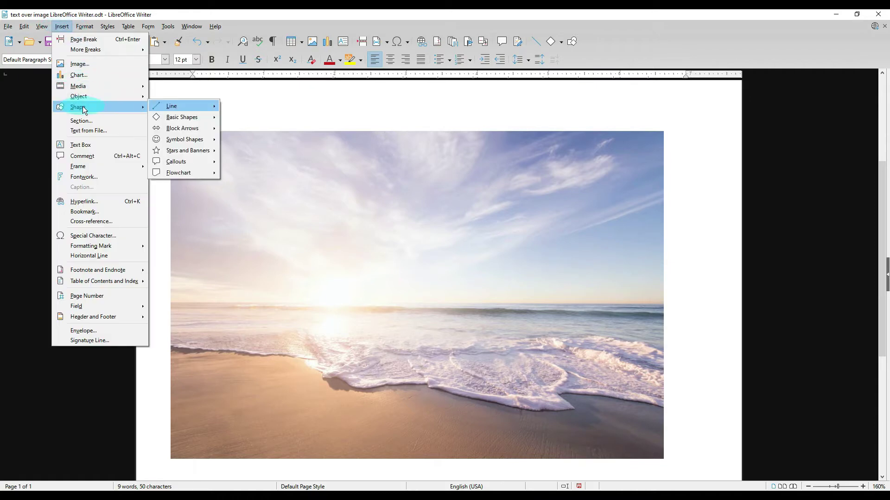
left_click(174, 108)
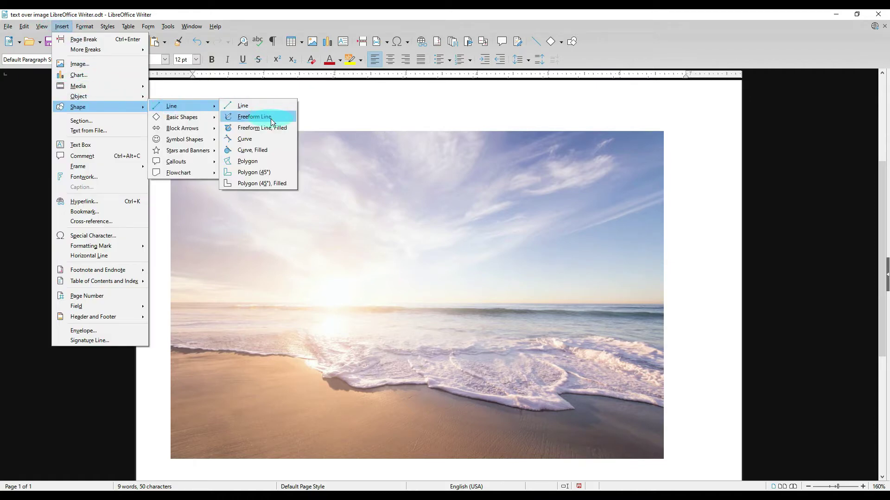
left_click(250, 118)
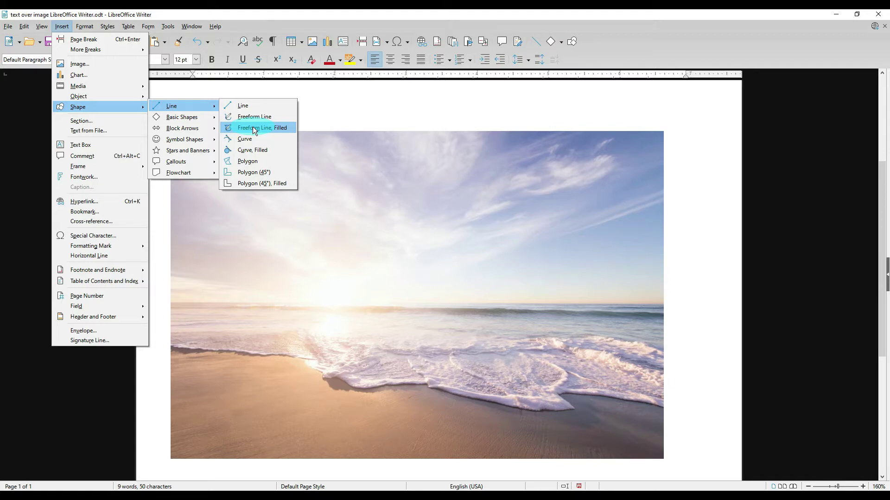
left_click(254, 118)
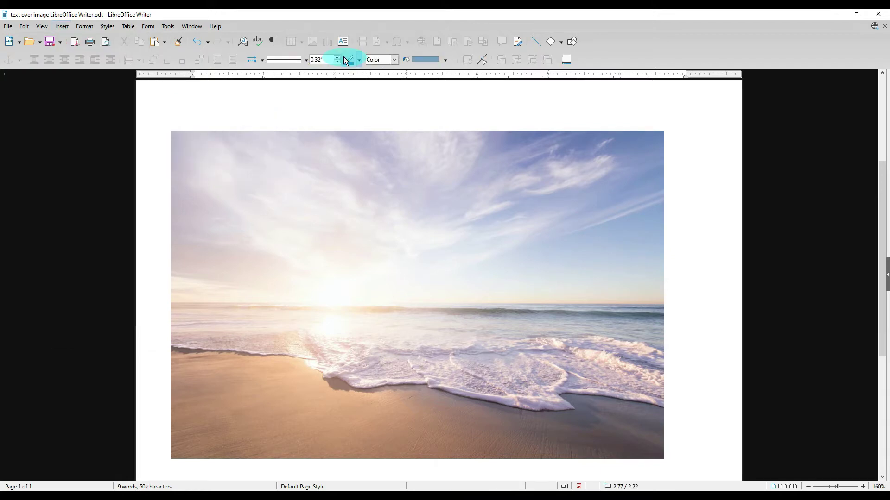
left_click(306, 62)
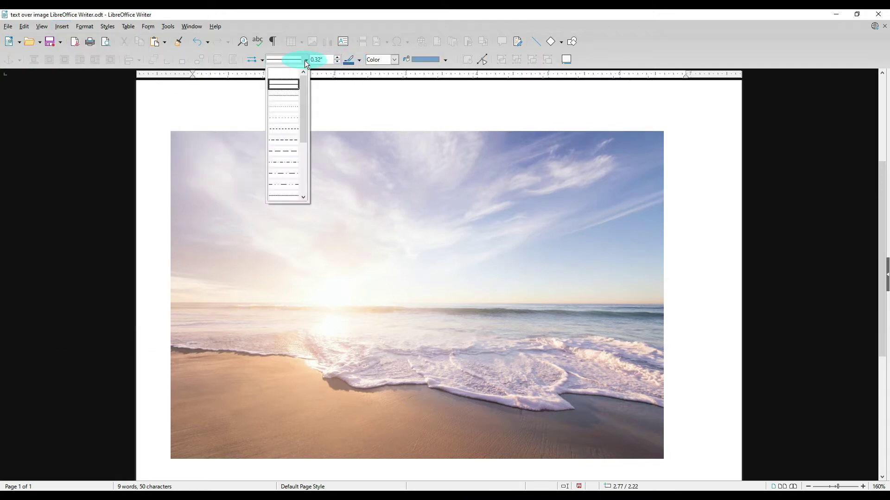
left_click(291, 85)
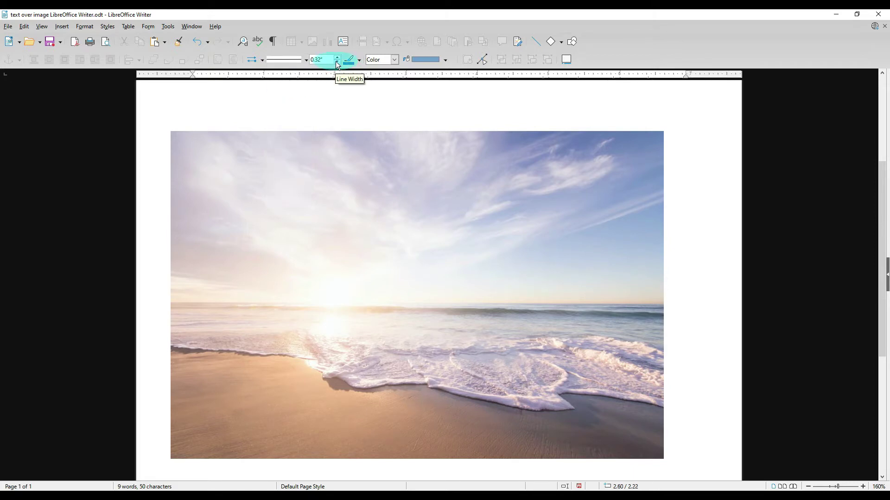
left_click(337, 62)
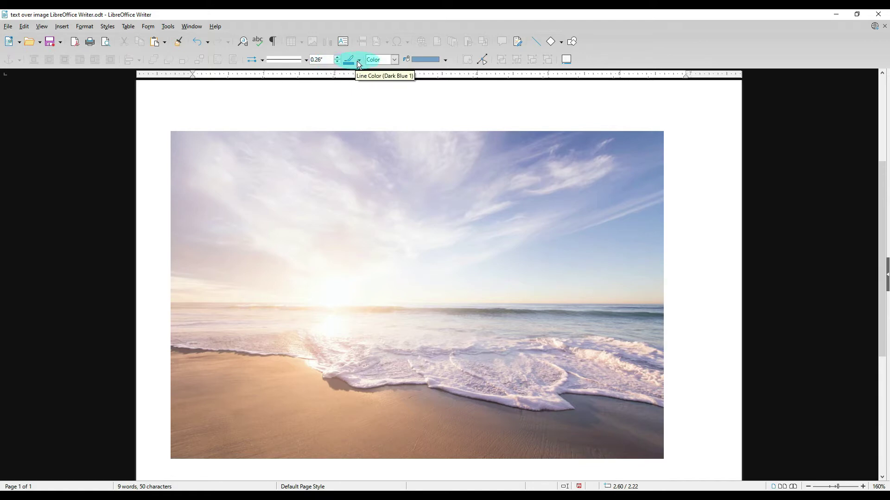
- Write 'Hi' over the photo in freehand strokes and select the strokes to check them
mouse_move(229, 235)
left_mouse_down()
mouse_move(228, 250)
mouse_move(309, 246)
mouse_move(325, 349)
left_mouse_up()
mouse_move(369, 231)
left_mouse_down()
mouse_move(379, 309)
mouse_move(363, 284)
mouse_move(368, 304)
mouse_move(452, 270)
mouse_move(545, 278)
left_mouse_up()
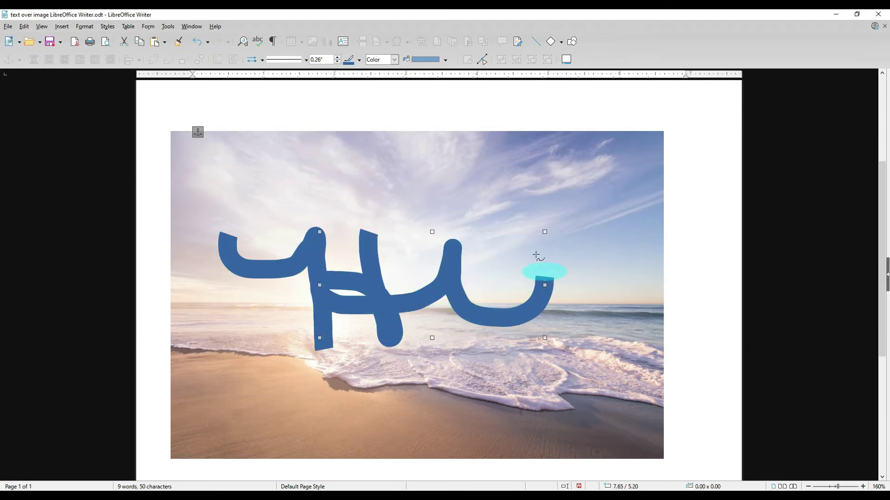
left_click_drag(451, 197, 444, 210)
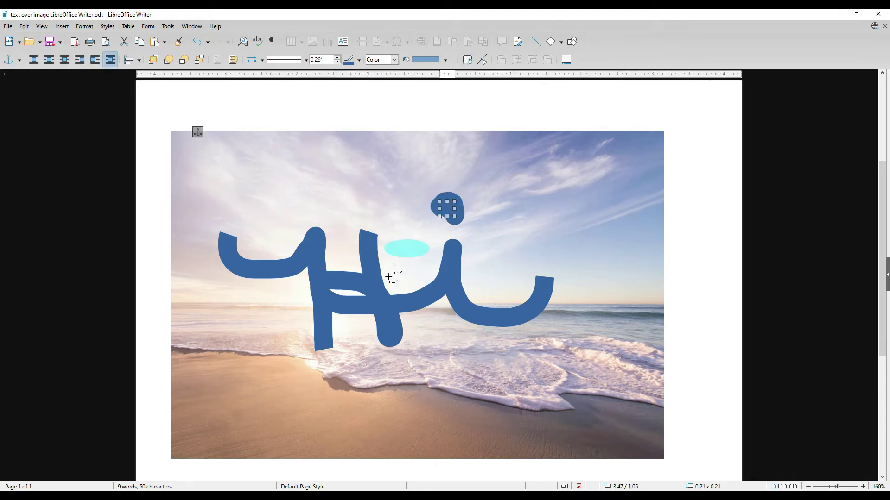
left_click(356, 288)
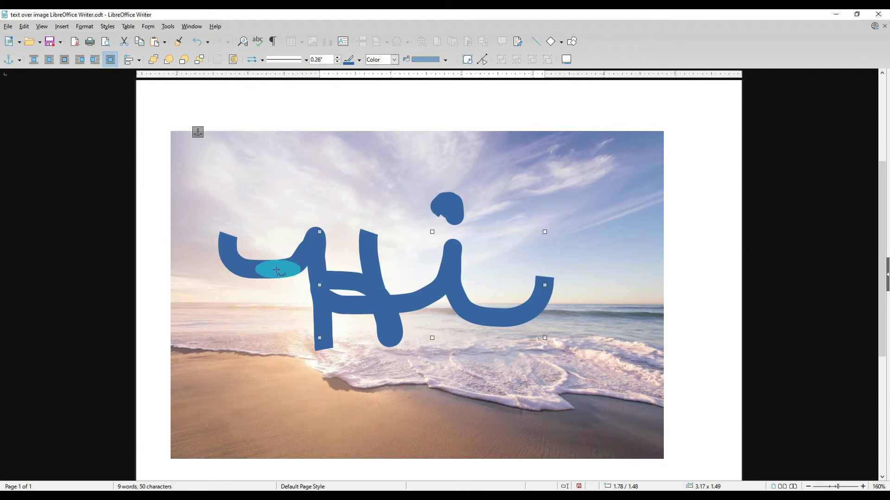
left_click(246, 268)
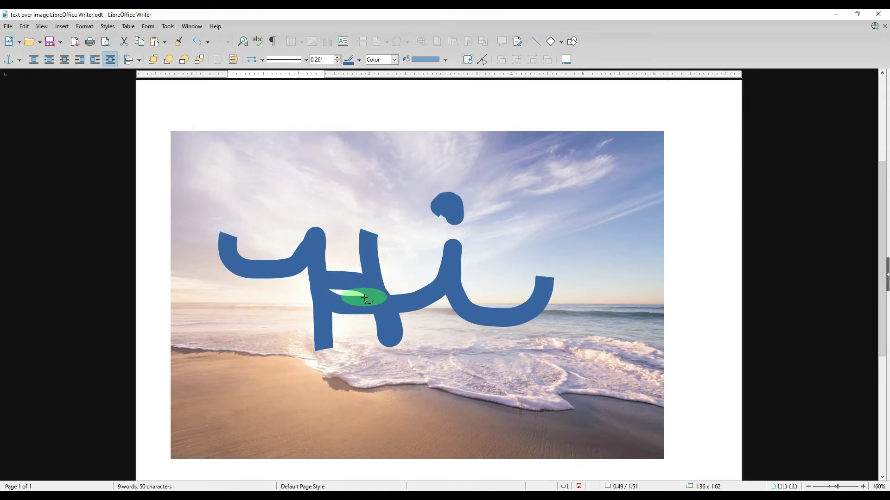
left_click(353, 294)
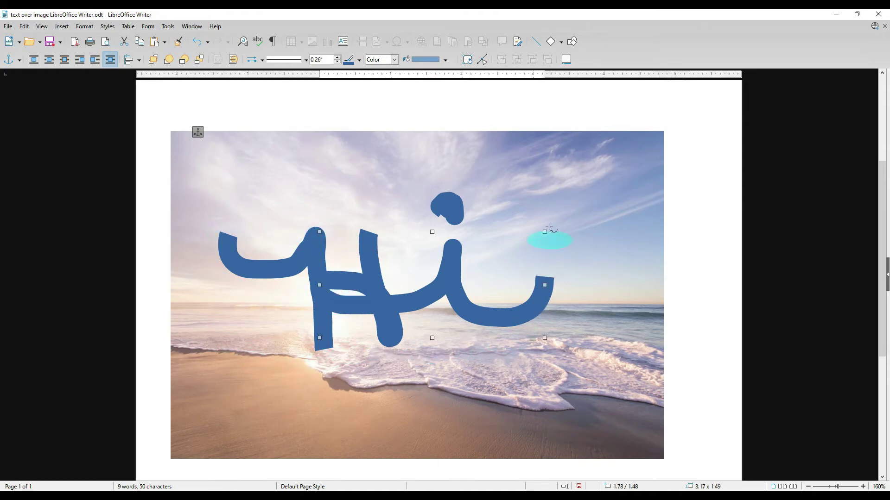
- Shift-select all the Hi strokes, including the dot of the i
left_click(447, 204)
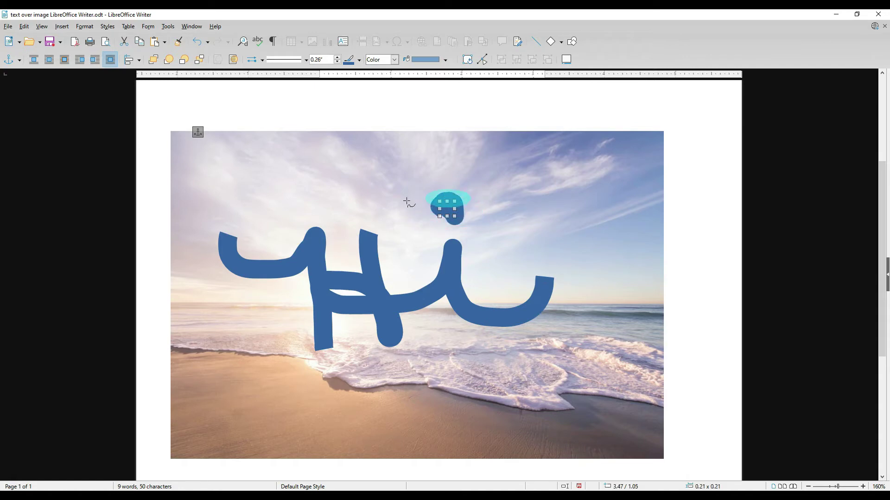
left_click(242, 258)
left_click(319, 290, "shift")
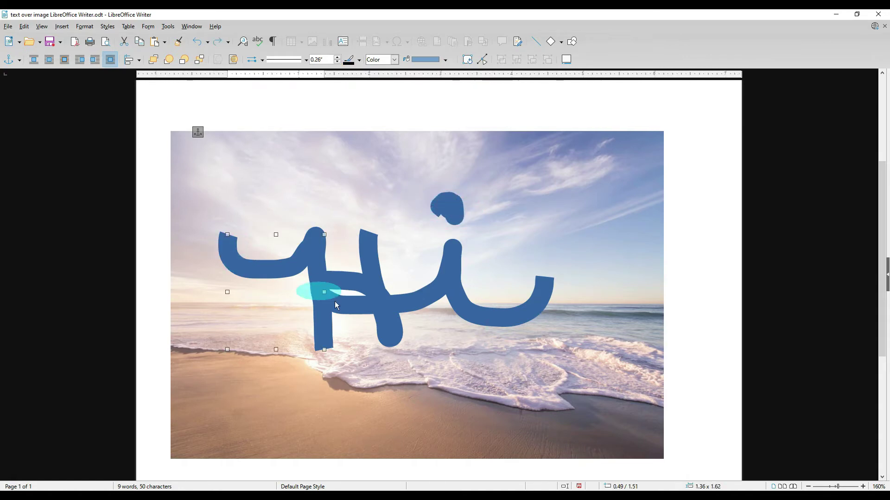
left_click(361, 302, "shift")
left_click(453, 215, "shift")
left_click(284, 220, "shift")
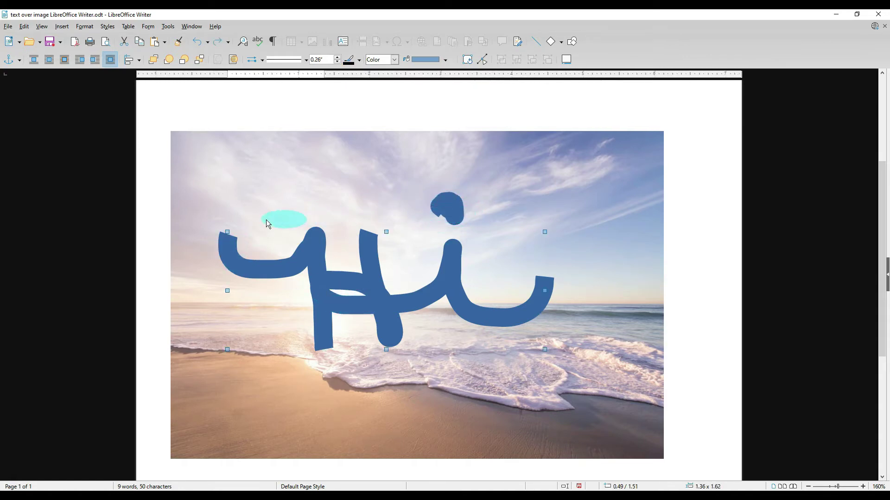
left_click(219, 293, "shift")
left_click(328, 356, "shift")
left_click(518, 263, "shift")
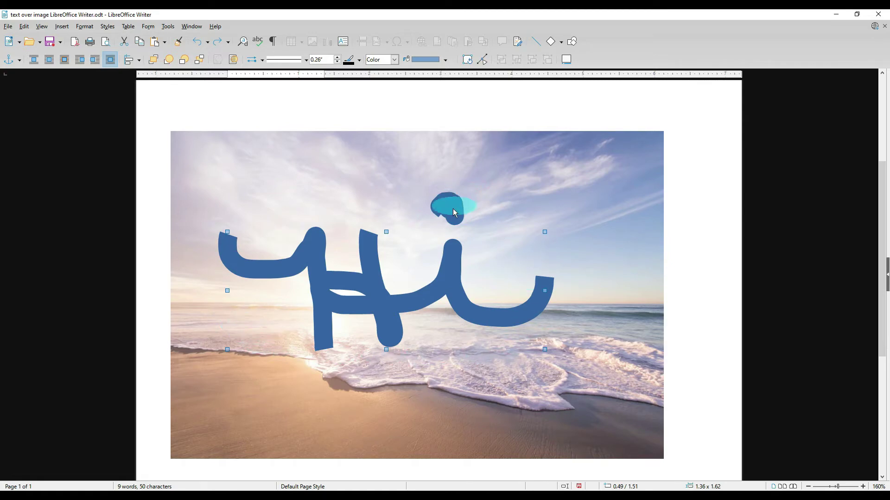
left_click(457, 206, "shift")
left_click(448, 206, "shift")
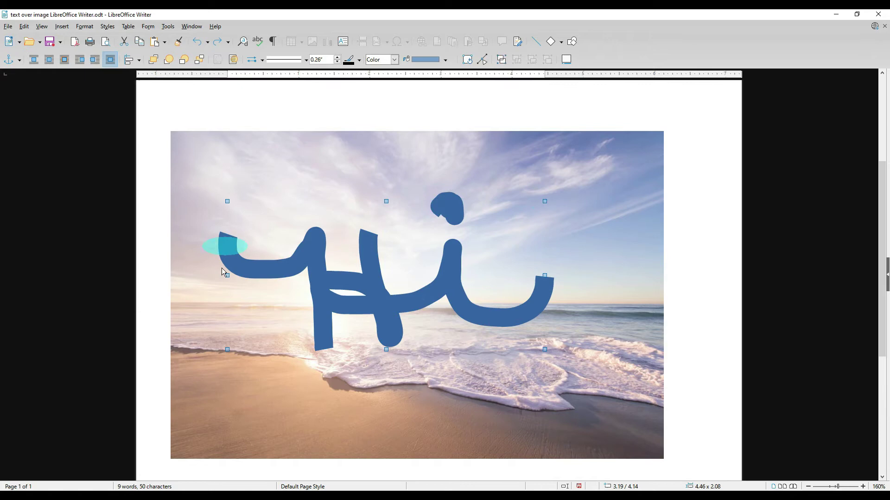
- Try thinner Line Width on the strokes, restore 0.26", then select the beach photo
left_click(337, 61)
left_click(337, 61)
left_click(338, 58)
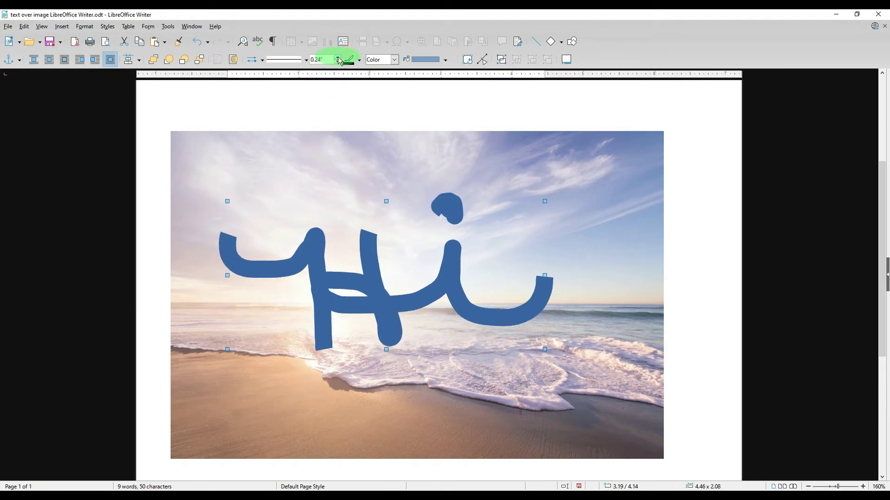
left_click(337, 58)
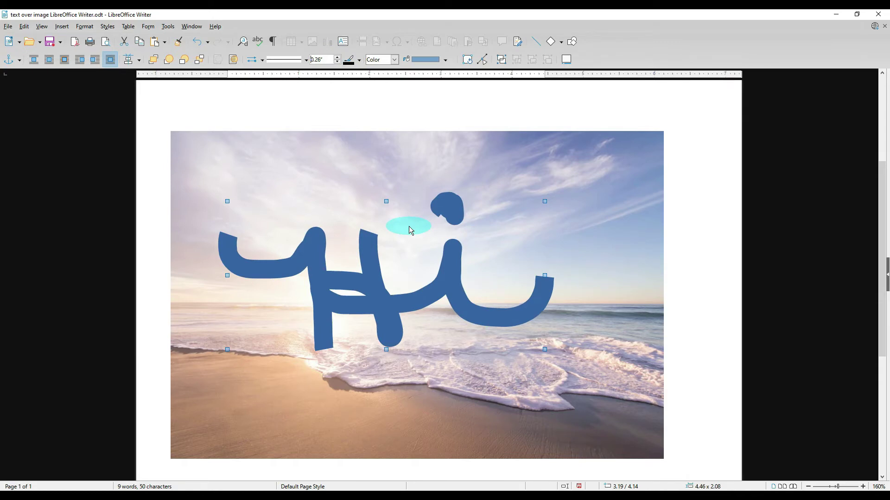
left_click(576, 382)
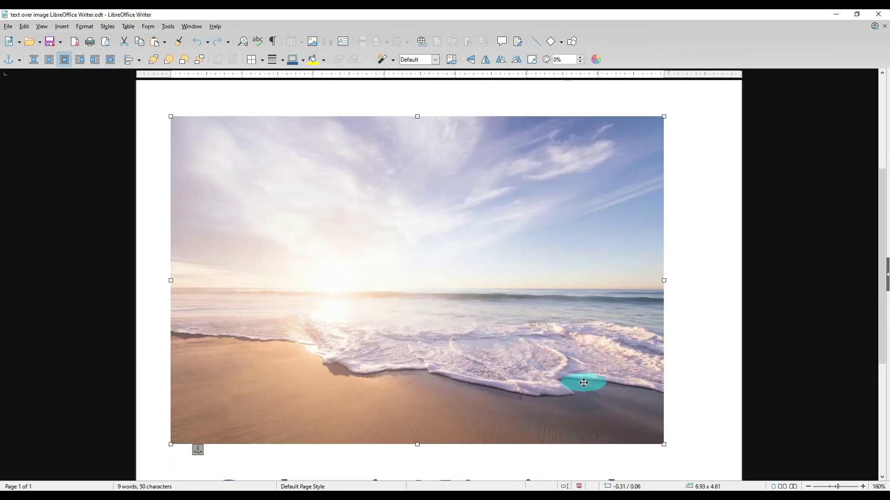
- Set the beach photo's wrap to In Background so the greeting shows over it
scroll(579, 382, "down", 1)
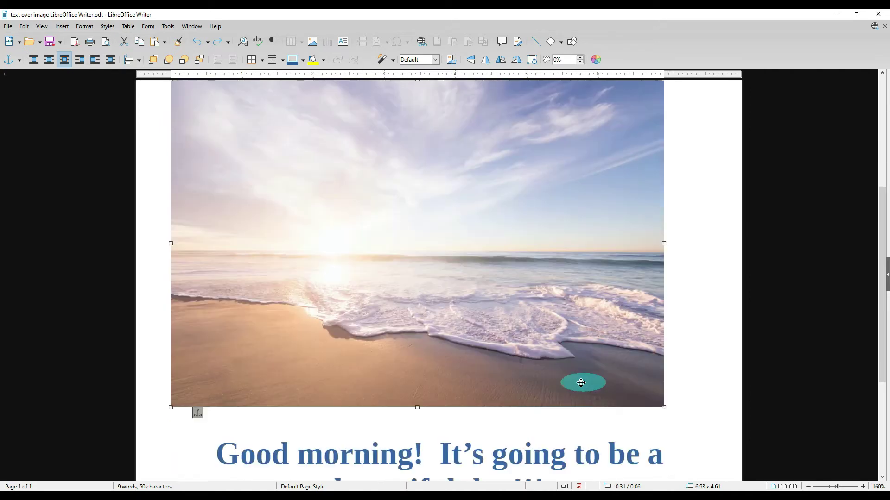
scroll(595, 441, "down", 2)
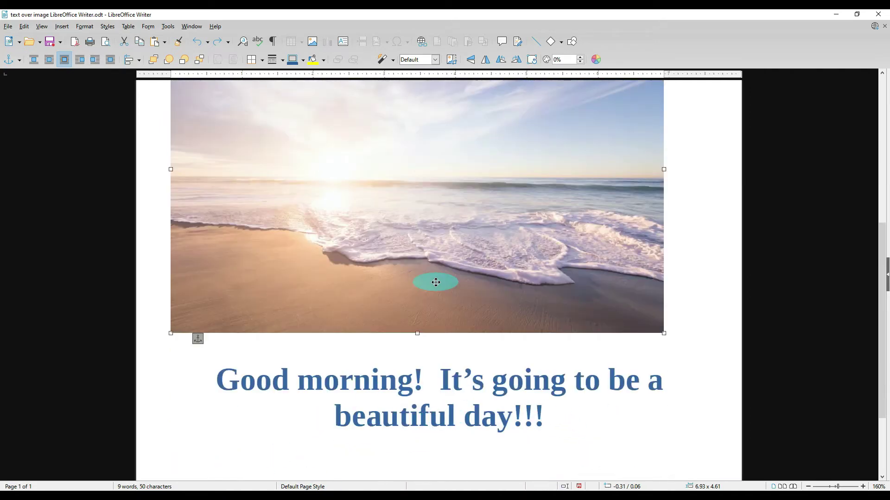
right_click(435, 282)
mouse_move(466, 396)
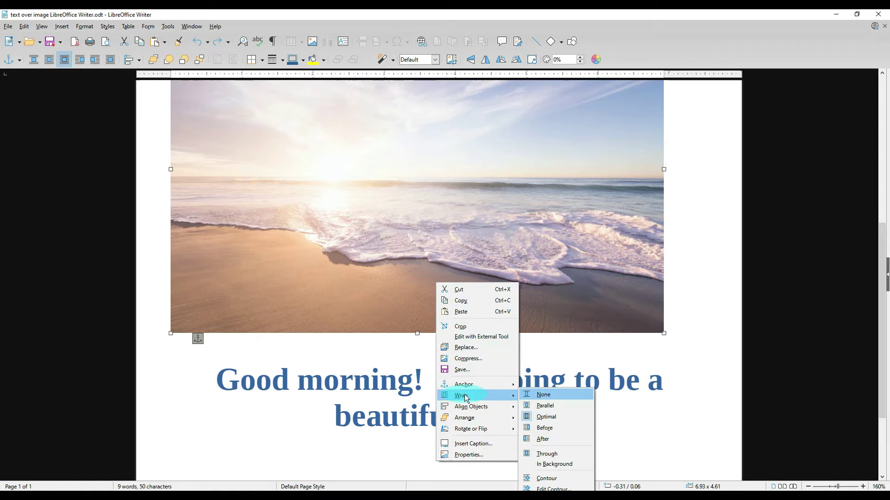
left_click(571, 463)
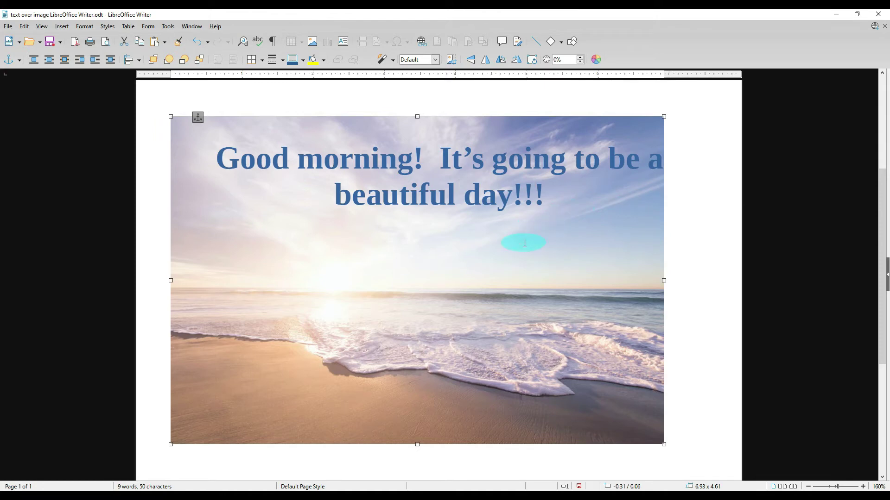
left_click_drag(505, 255, 313, 311)
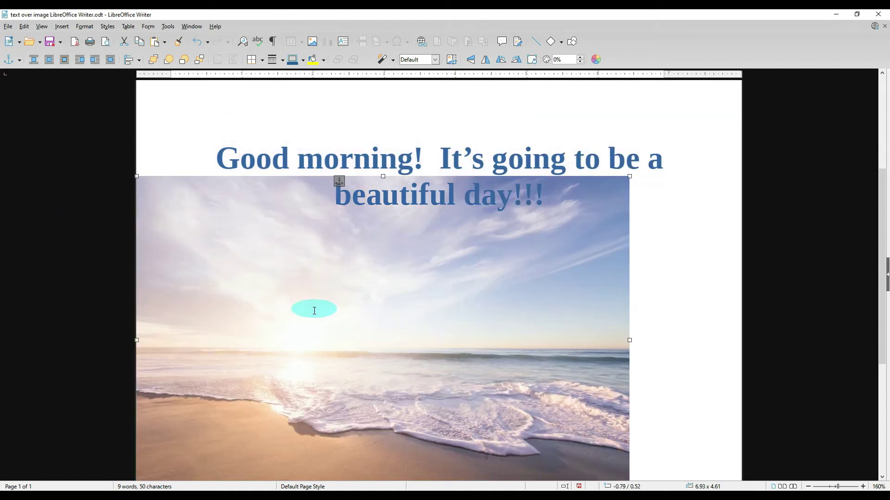
key("ctrl+z")
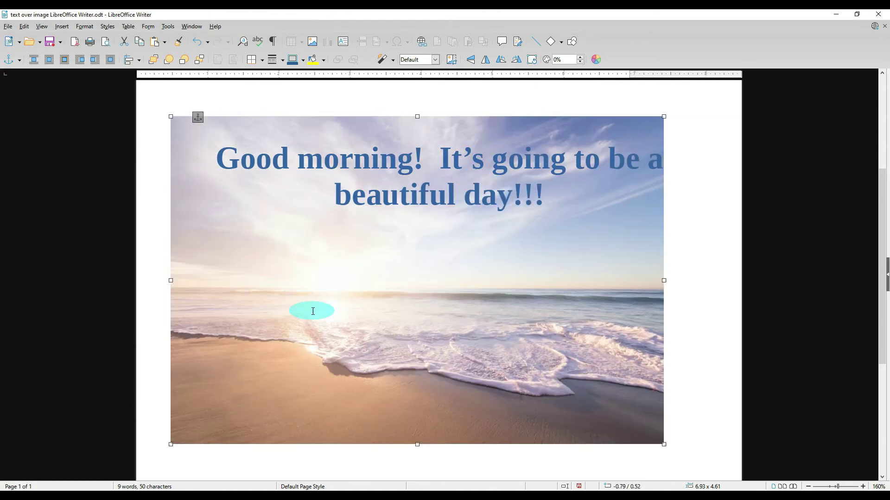
left_click(561, 192)
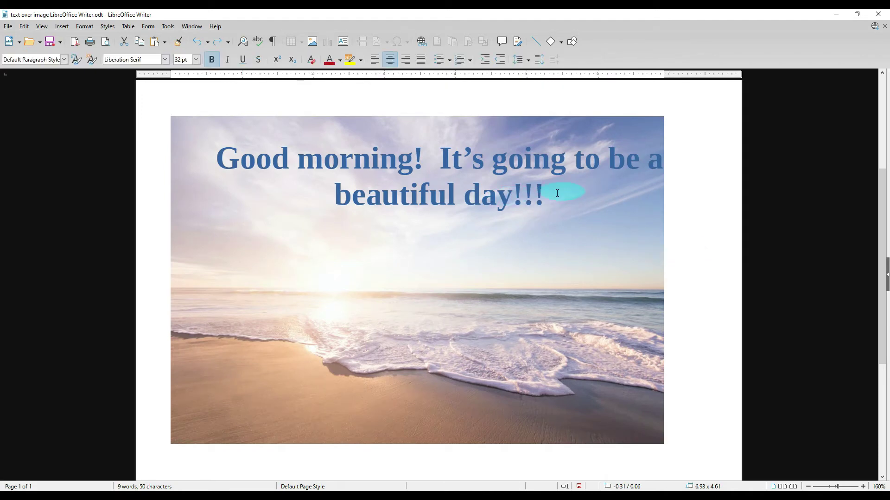
left_click_drag(550, 193, 214, 163)
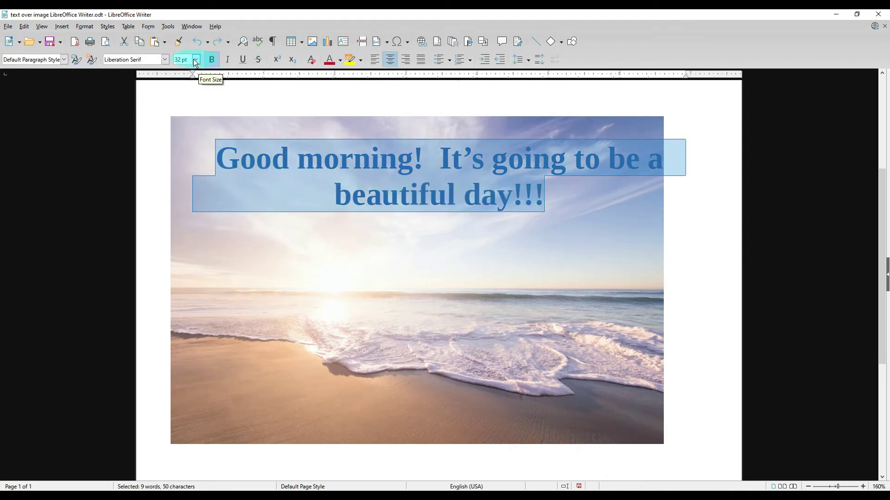
left_click(374, 60)
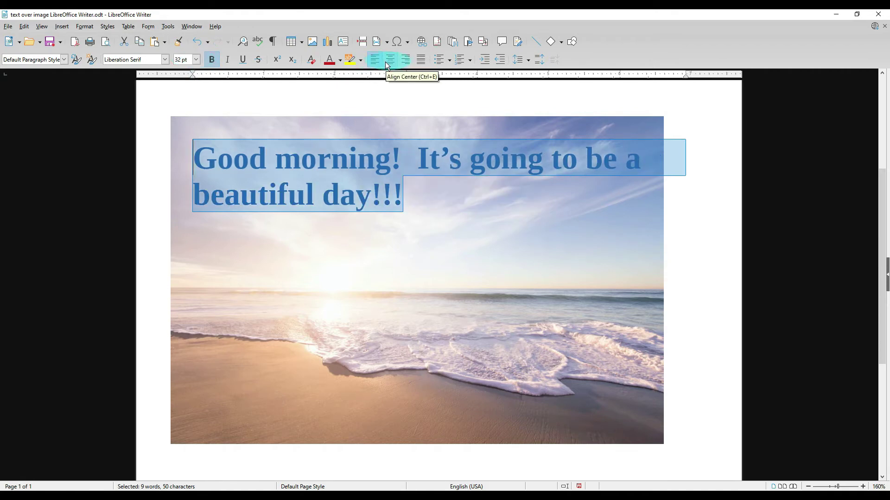
left_click(388, 63)
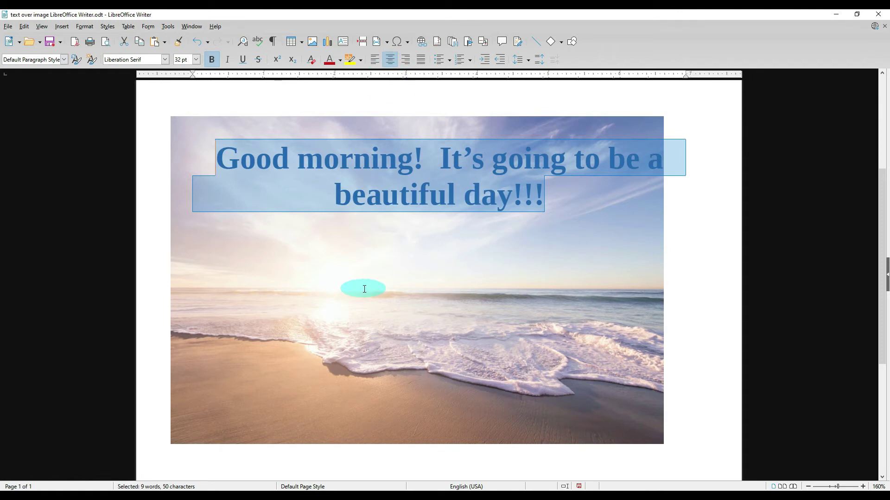
left_click(365, 290)
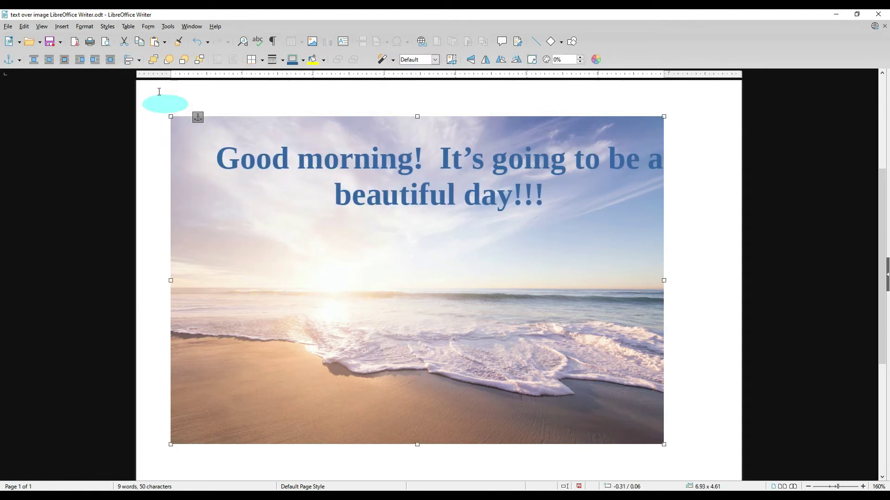
- Centre the photo horizontally and drag it up until the greeting crosses its middle
left_click(141, 62)
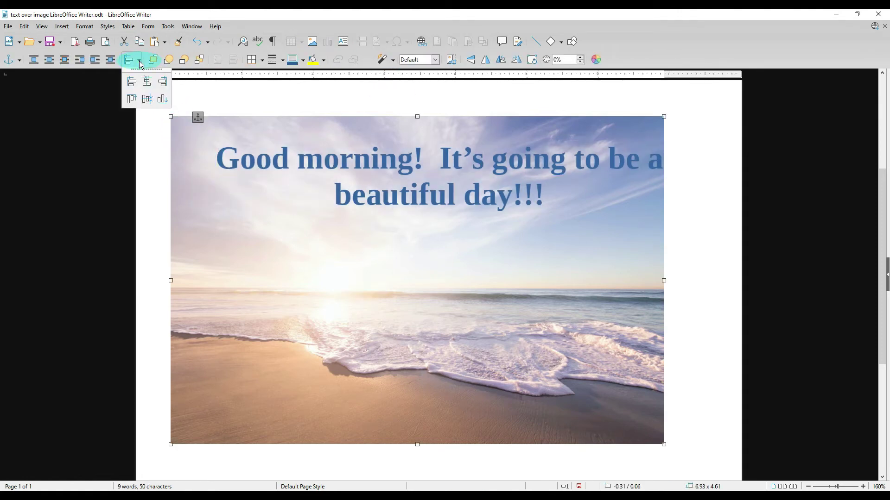
left_click(149, 85)
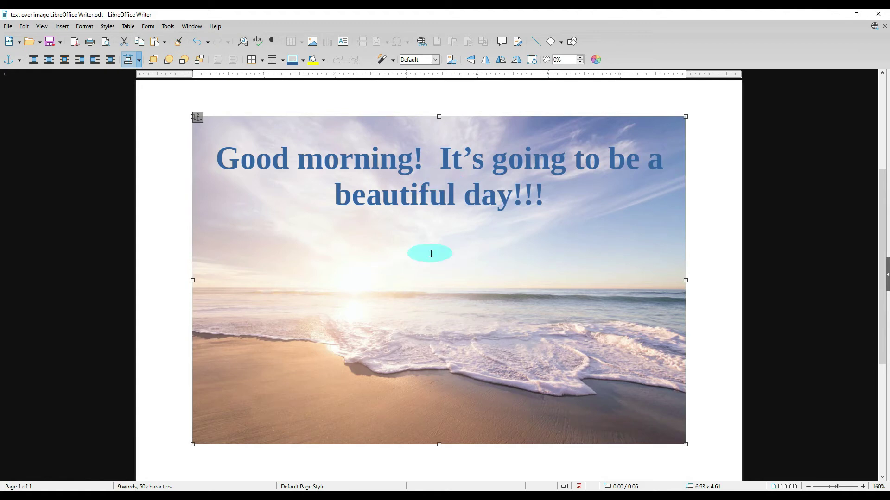
left_click_drag(423, 278, 425, 197)
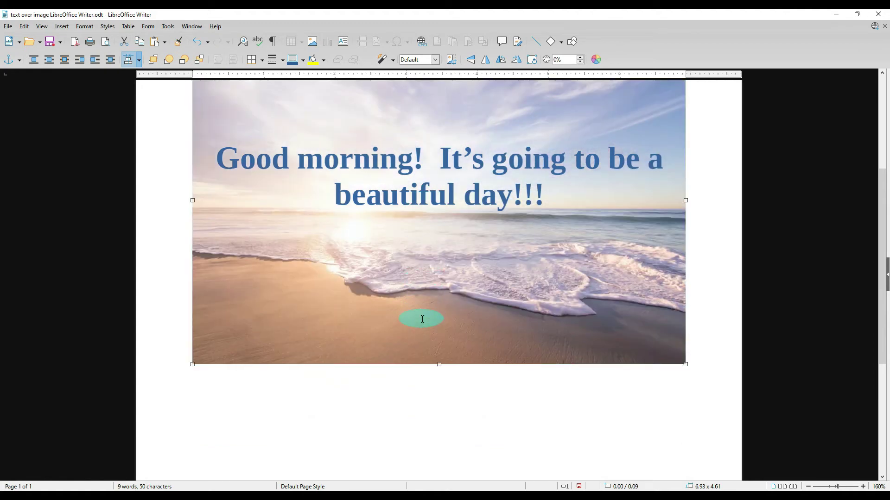
mouse_move(411, 324)
left_mouse_down()
mouse_move(412, 313)
mouse_move(417, 321)
left_mouse_up()
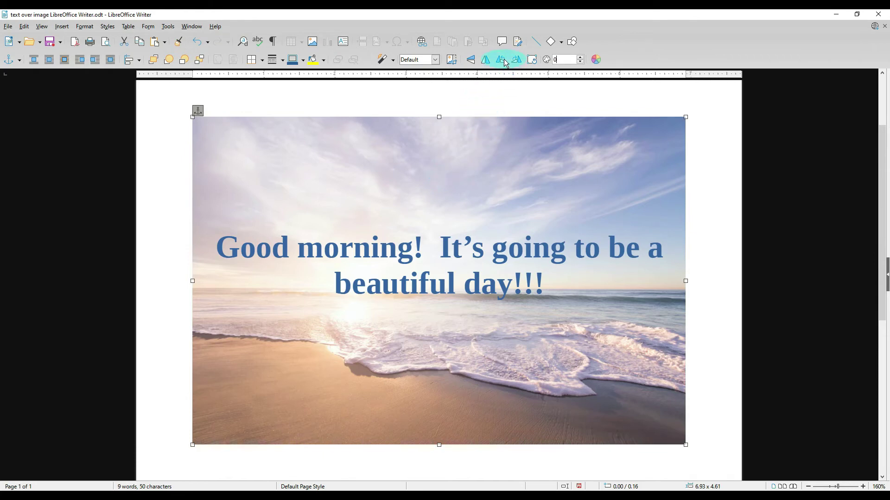
- Mirror the beach photo left-to-right, leaving it right side up
left_click(471, 60)
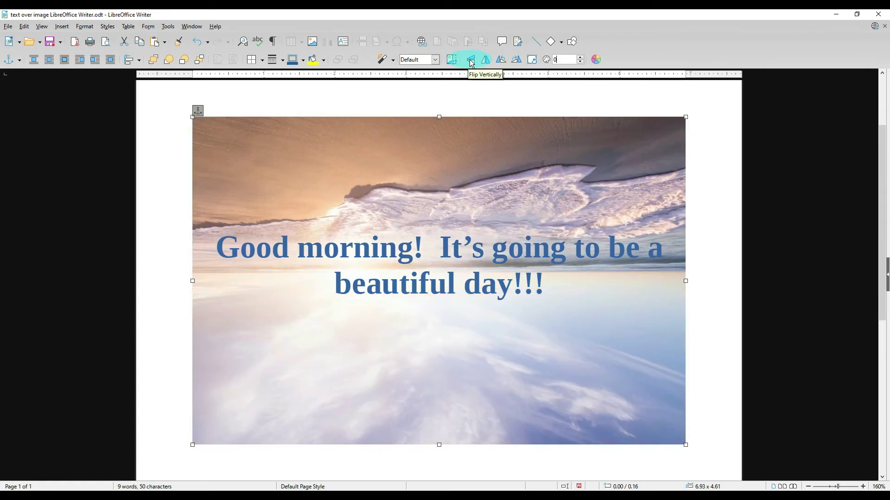
left_click(484, 60)
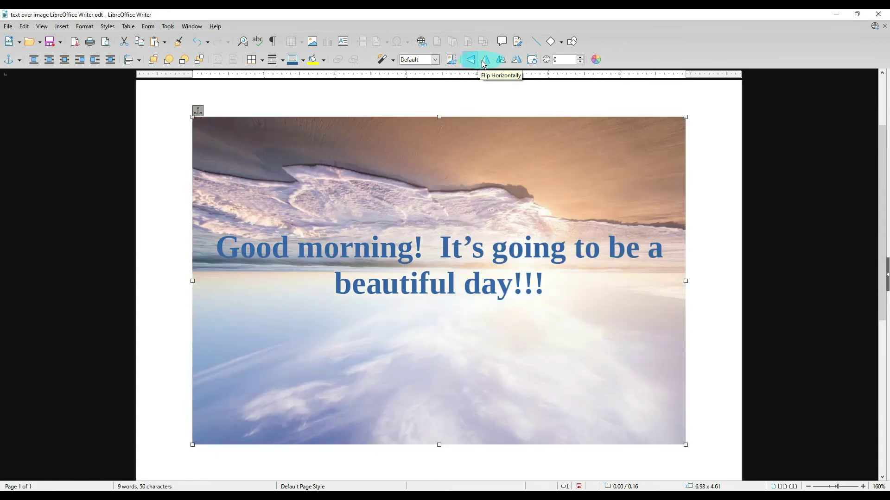
left_click(470, 60)
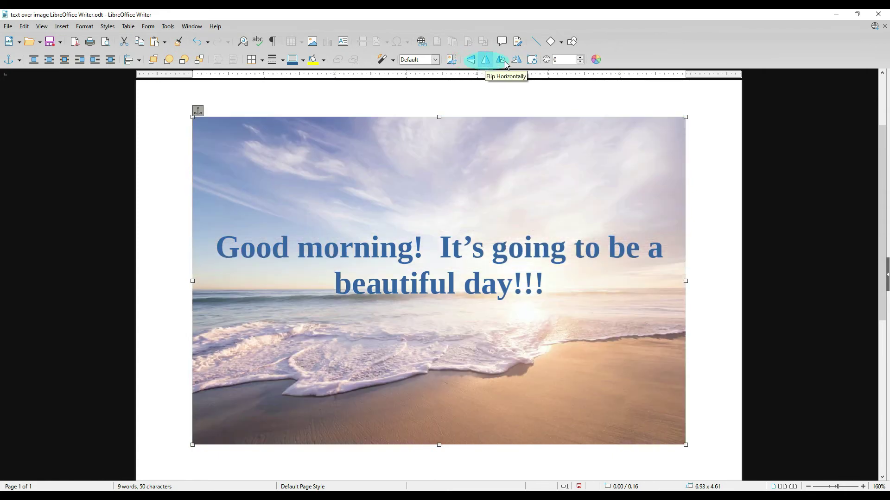
- Set the photo's transparency to 50%
left_click(557, 59)
key("BackSpace")
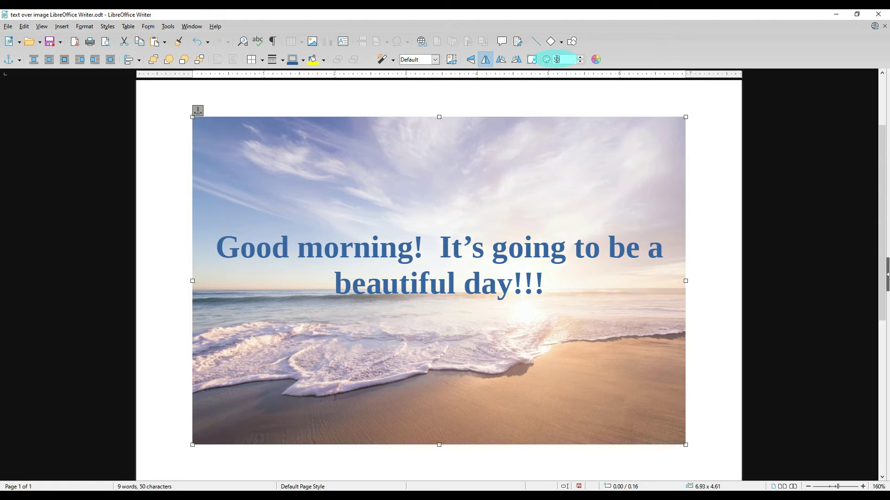
type("50")
key("Return")
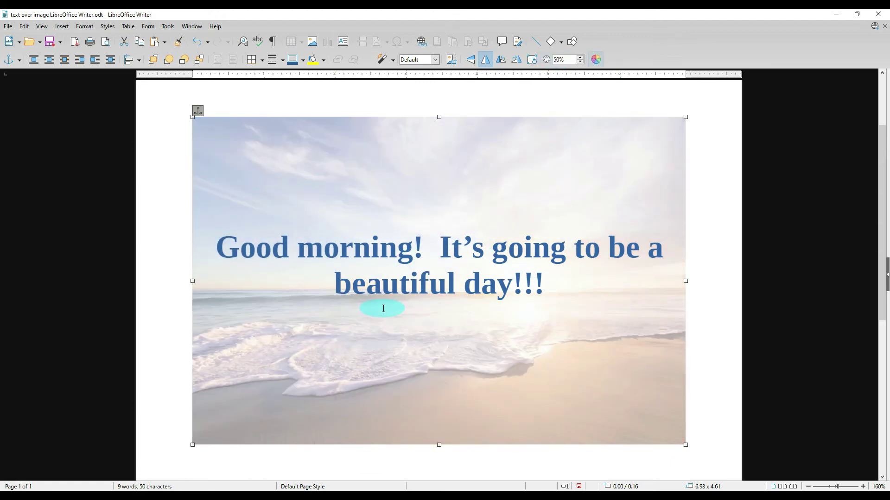
- Give the beach photo a thin solid border in the recently used blue
left_click(293, 62)
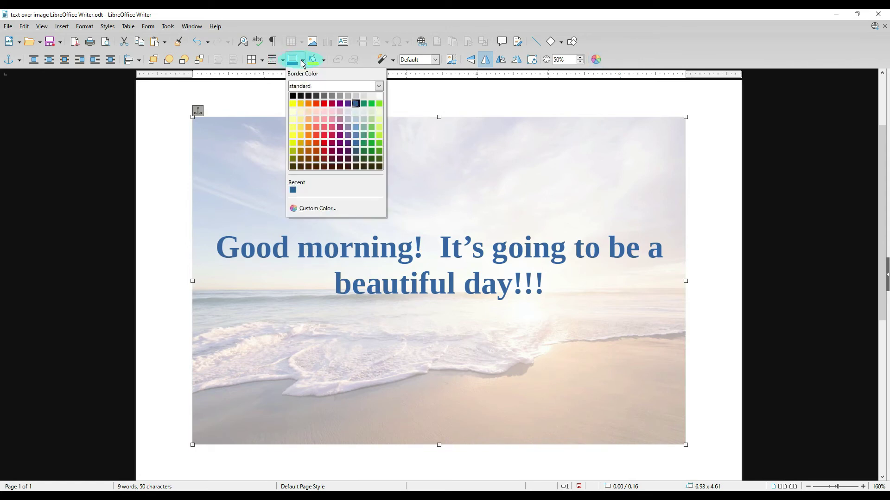
left_click(293, 190)
left_click(277, 61)
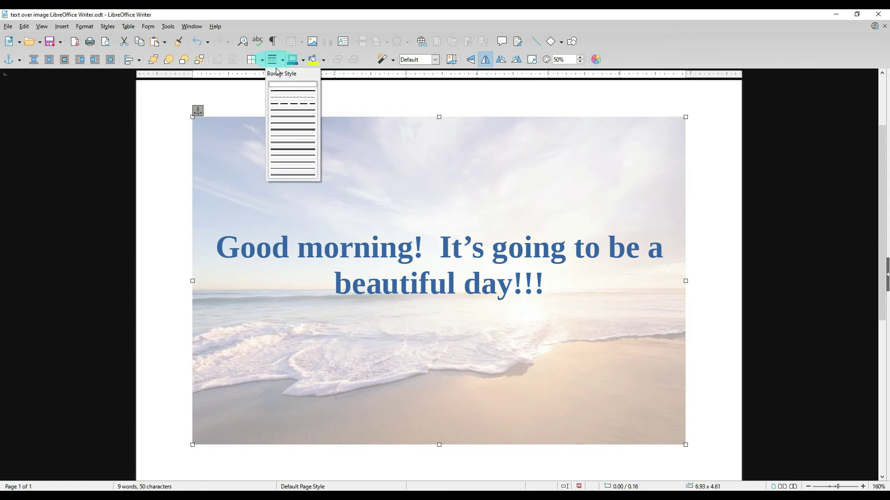
left_click(278, 91)
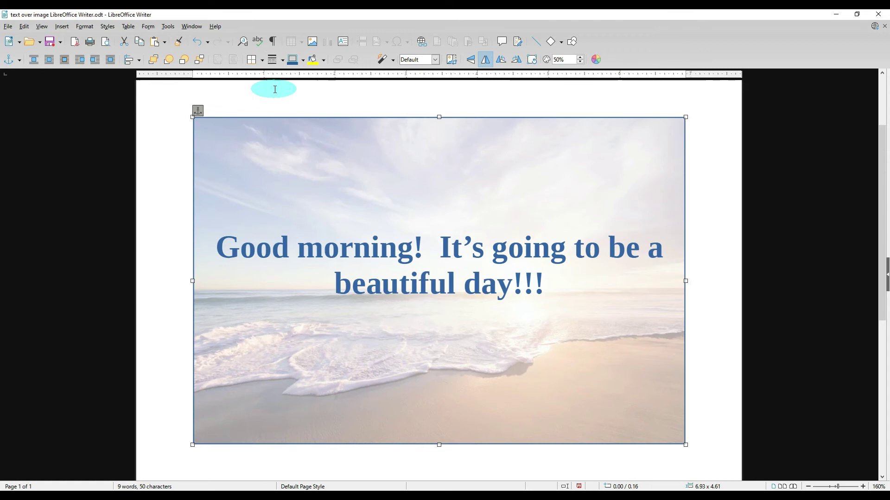
- Attach a hyperlink to the photo using the suggested https website address, then deselect it
left_click(424, 43)
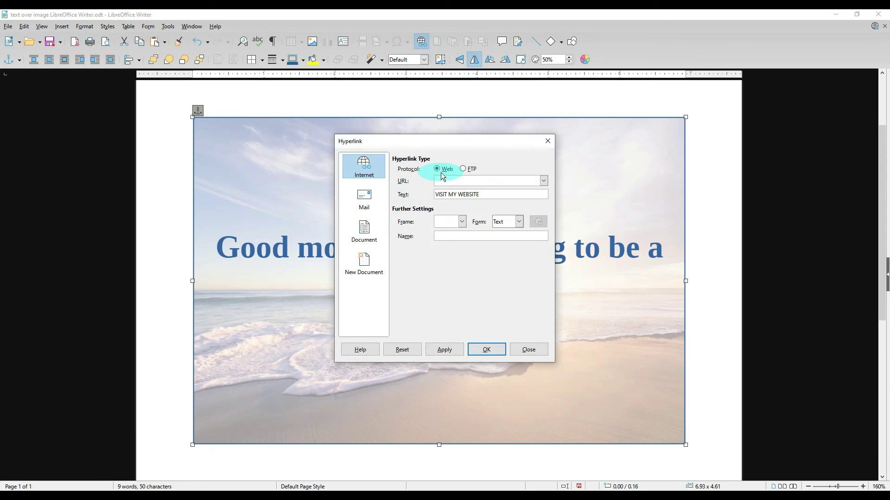
type("https")
key("Tab")
left_click(487, 349)
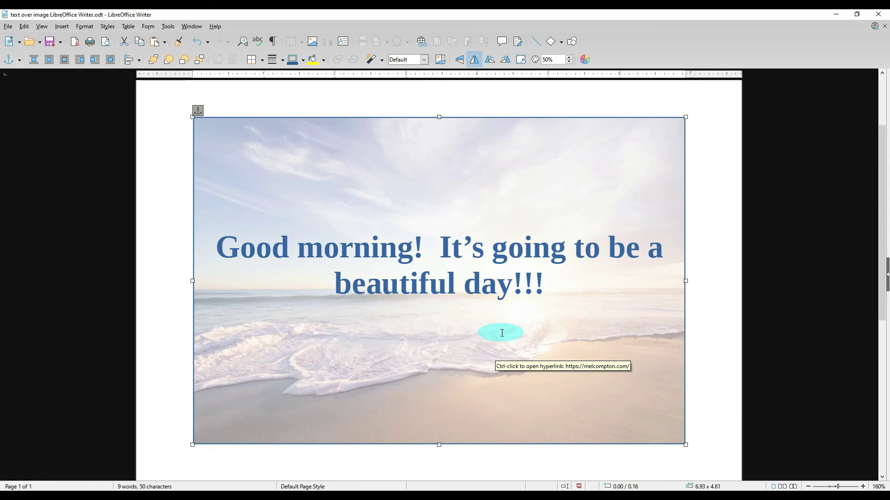
left_click(709, 308)
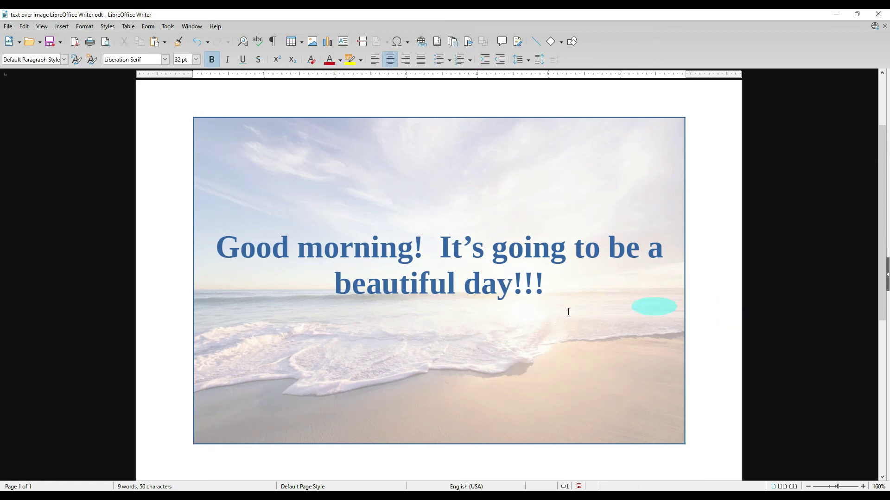
- Ctrl-click the linked photo to confirm it opens the YouTube channel page
left_click(499, 314, "ctrl")
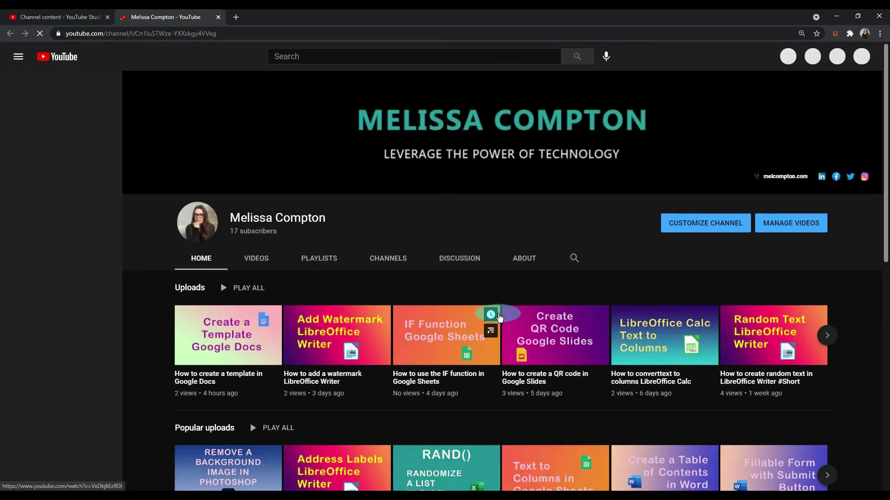